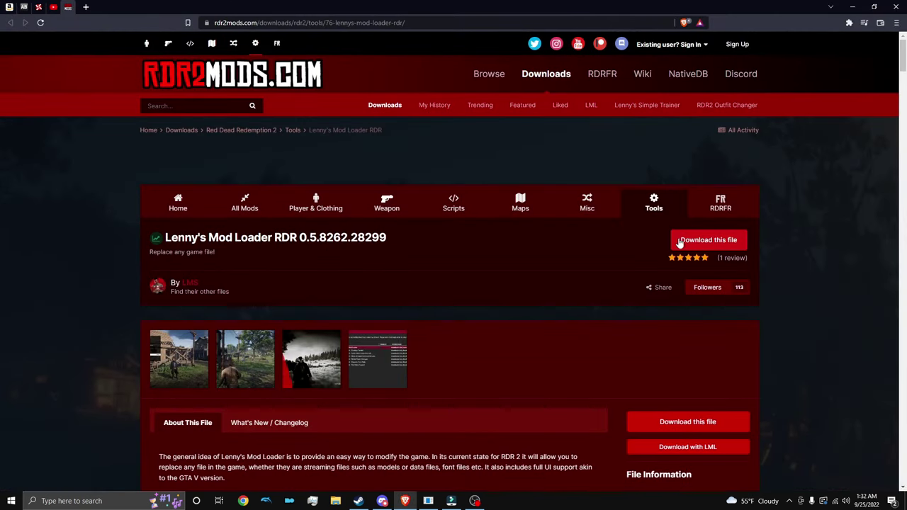
Download lml_rdr_beta_10_1.zip from the Lenny's Mod Loader RDR page to the Downloads folder and open the archive.
click(721, 242)
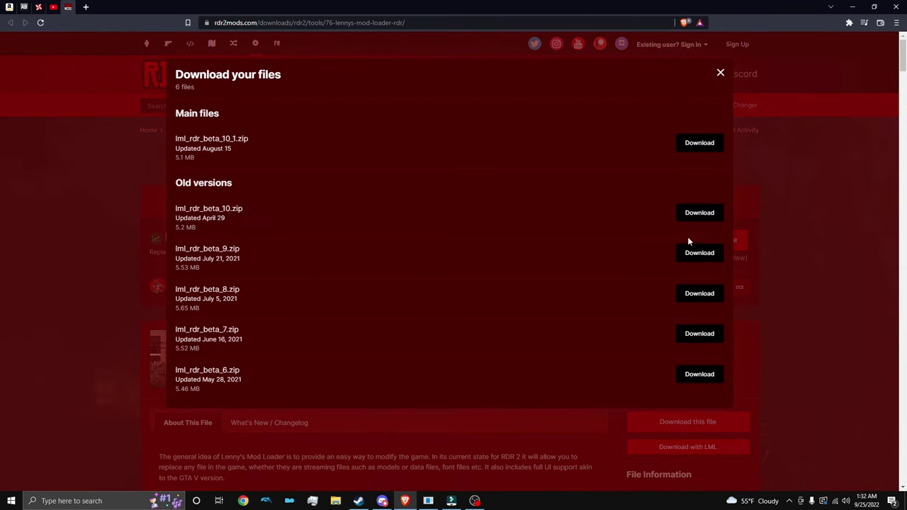
click(699, 142)
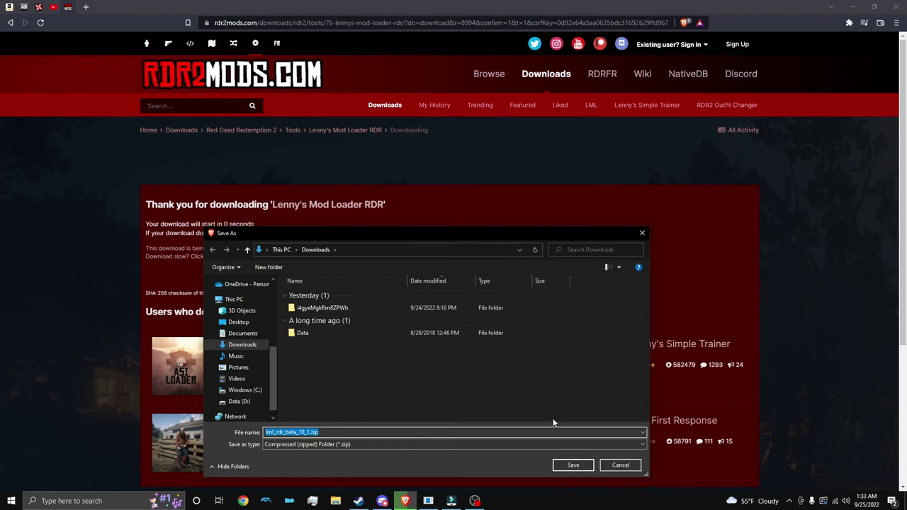
click(579, 464)
double_click(475, 284)
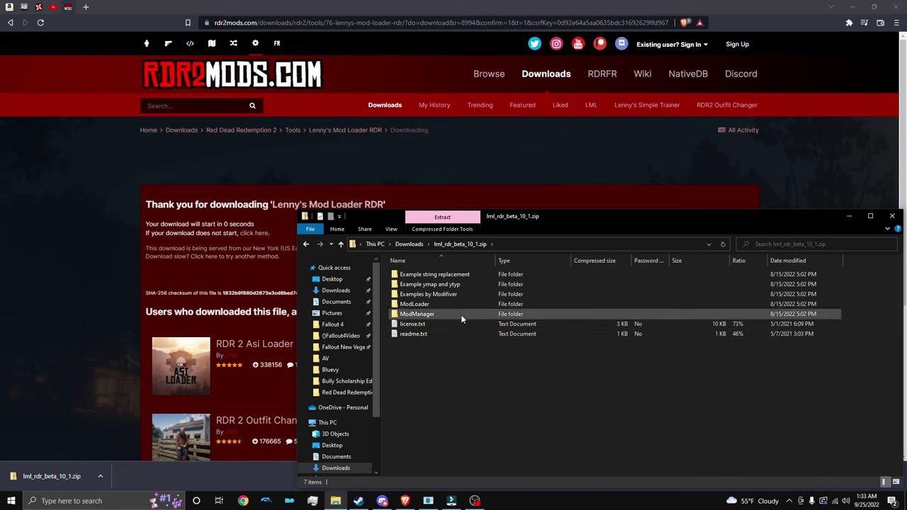
Copy everything in the archive's ModLoader folder into the Red Dead Redemption 2 game folder.
double_click(448, 304)
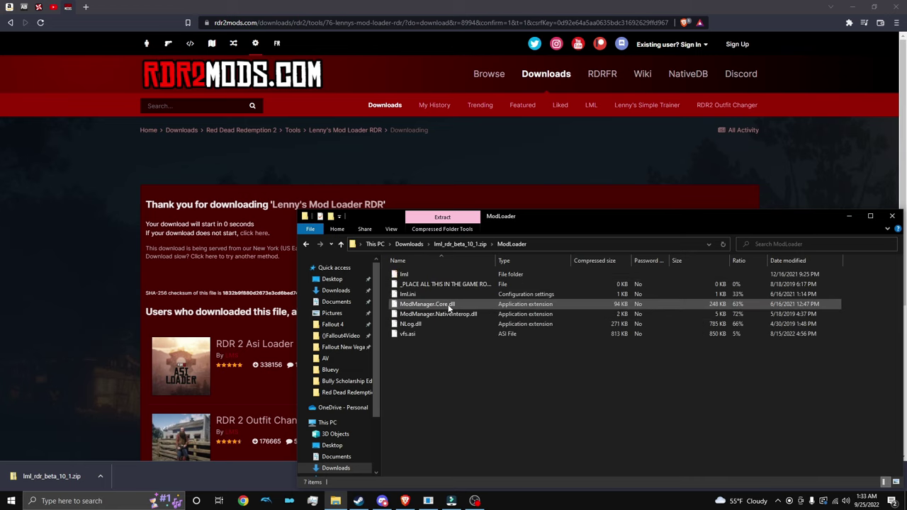
drag(433, 338, 429, 274)
right_click(428, 272)
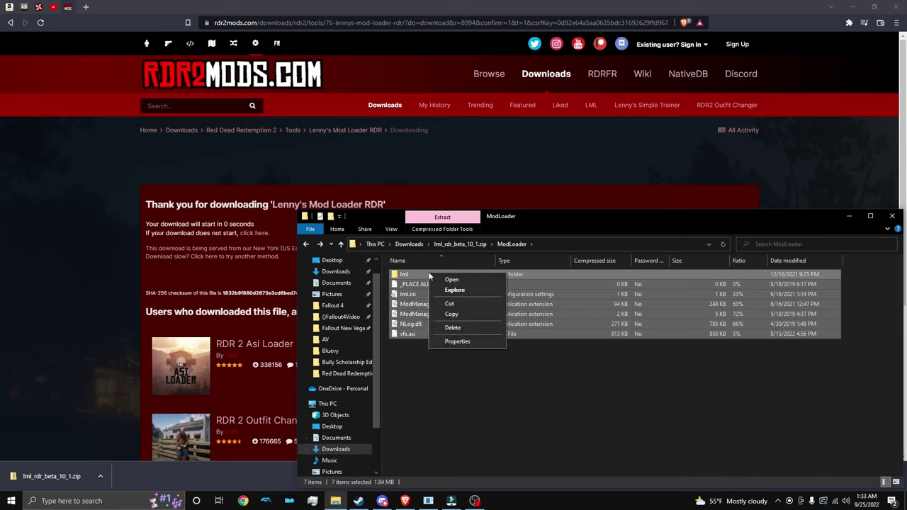
click(446, 314)
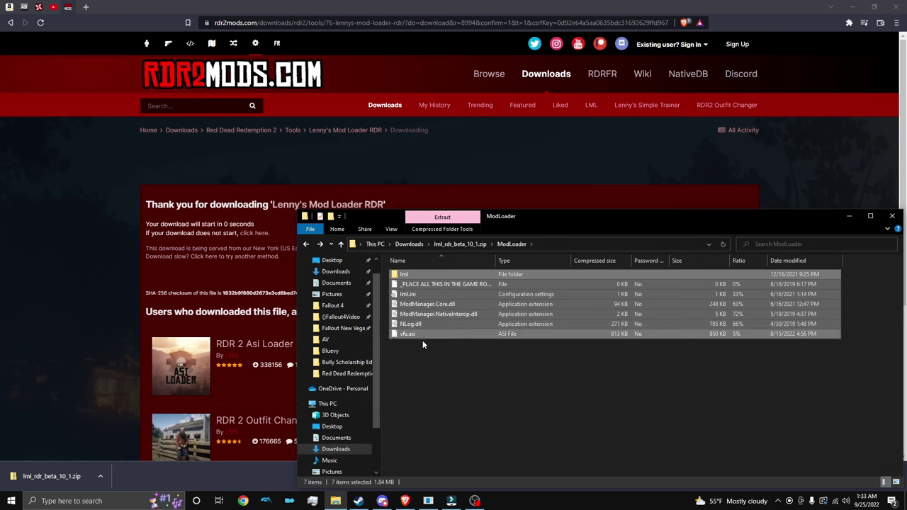
click(360, 375)
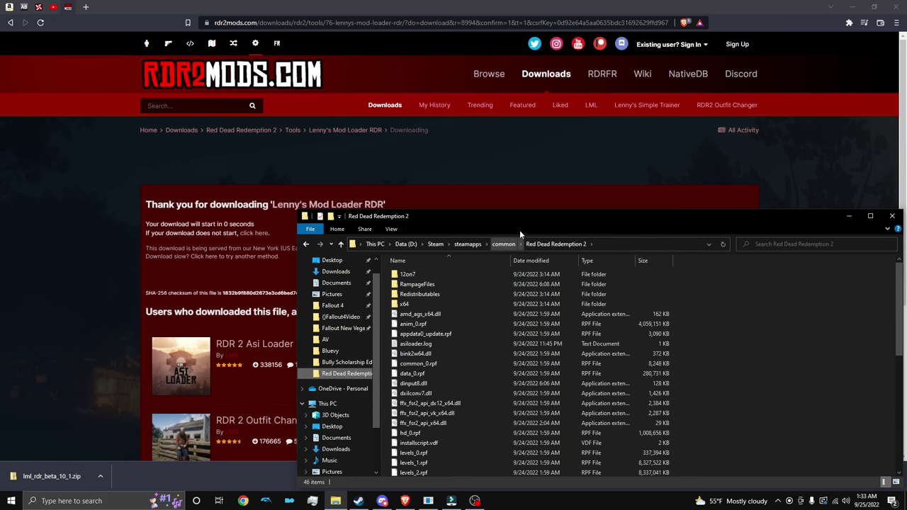
drag(519, 217, 352, 189)
right_click(674, 289)
click(697, 353)
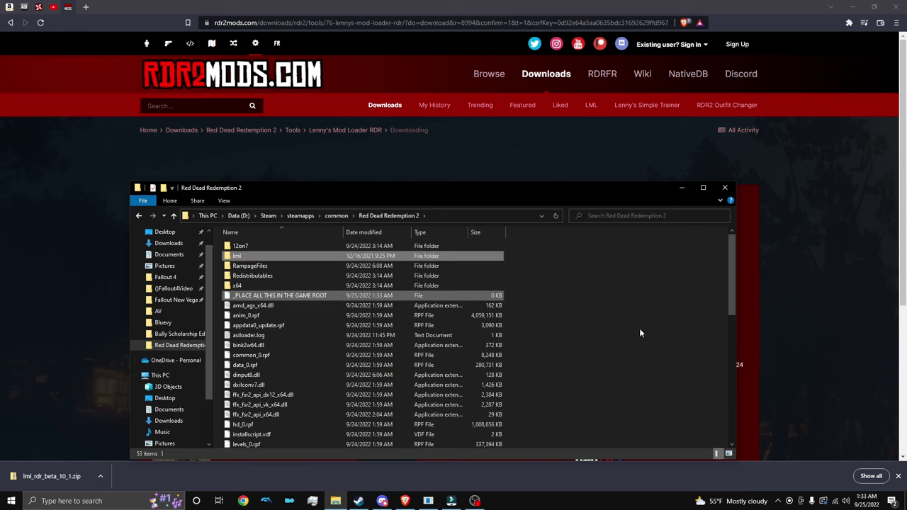
Switch to Steam, browse Red Dead Redemption 2's local files and look through the game's installation folder.
click(358, 501)
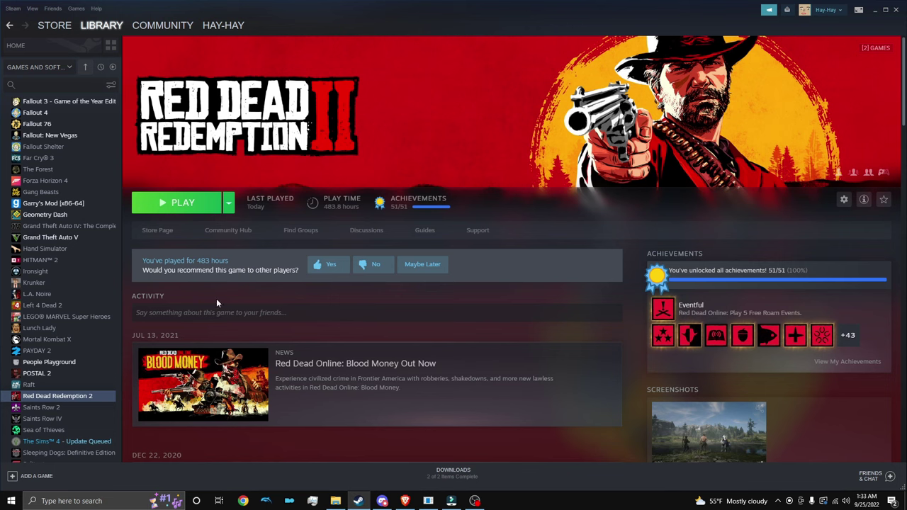
right_click(54, 407)
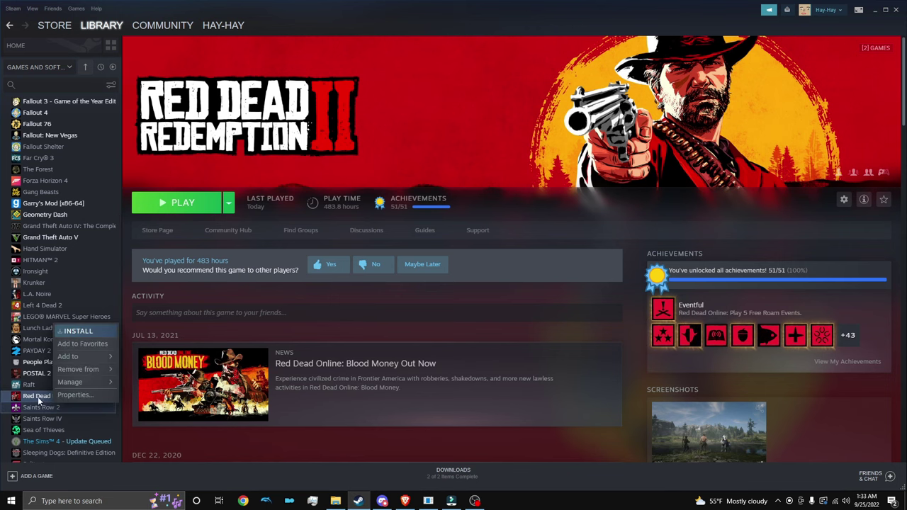
right_click(37, 395)
mouse_move(71, 376)
click(133, 391)
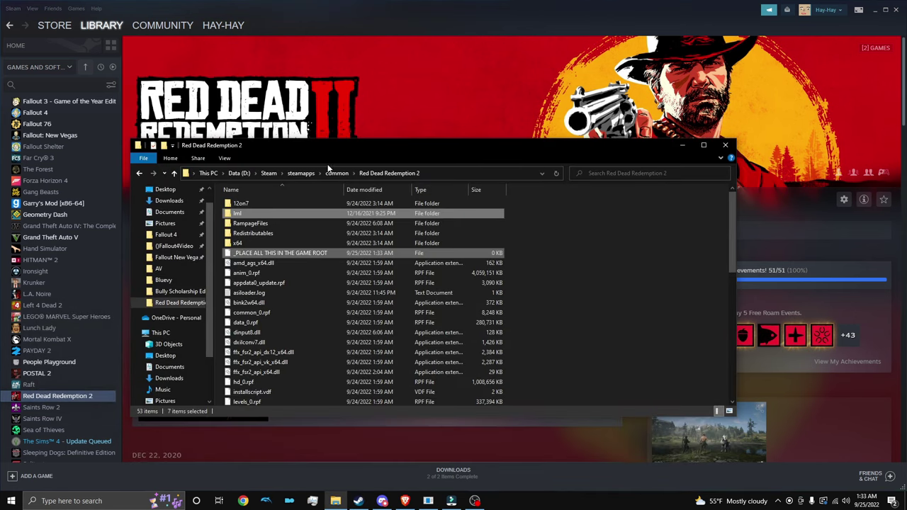
scroll(345, 246, down, 5)
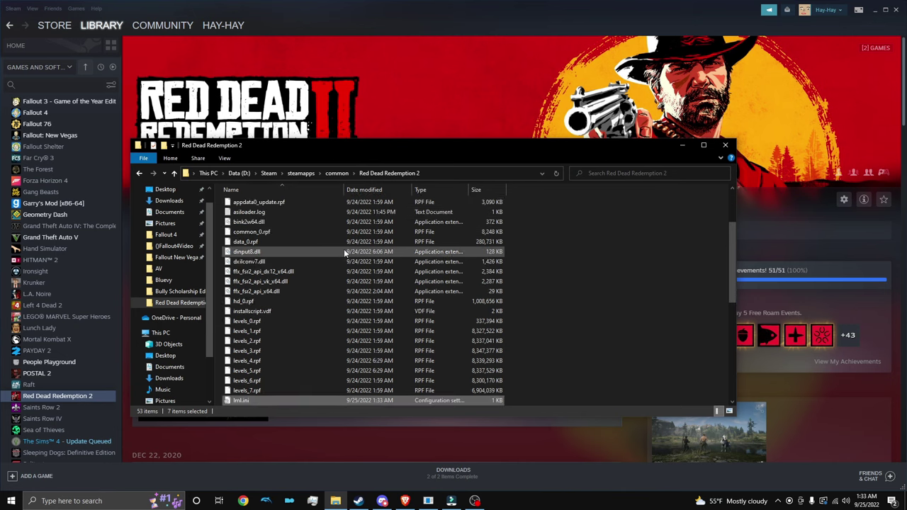
scroll(345, 246, up, 5)
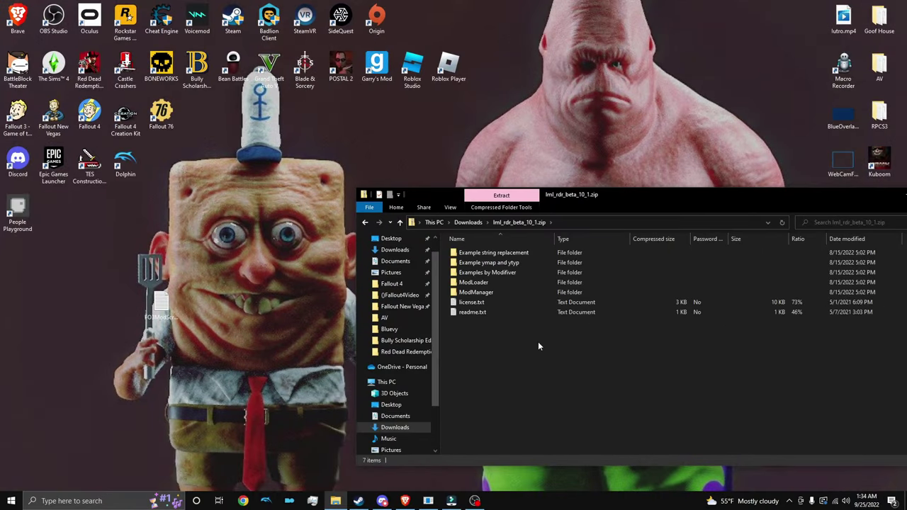
Extract the ModManager folder from lml_rdr_beta_10_1.zip to the desktop and close the archive window.
double_click(488, 292)
click(370, 224)
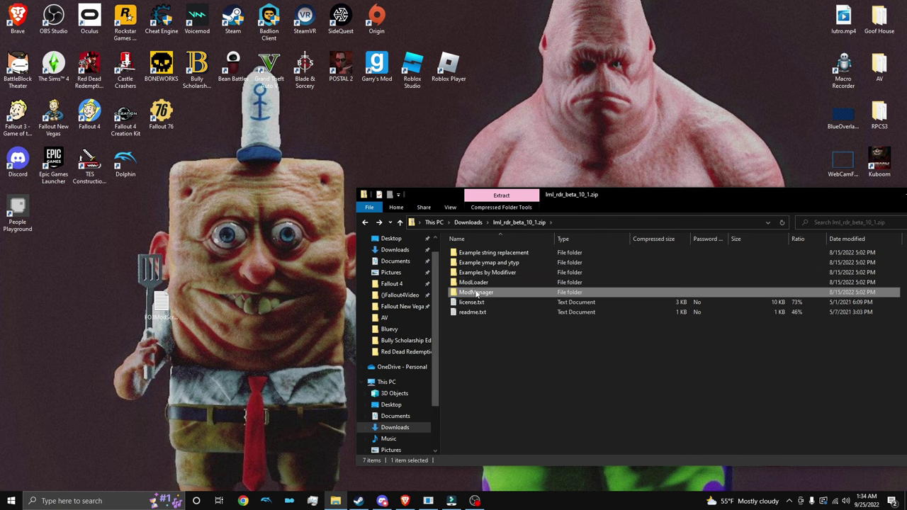
drag(476, 292, 273, 286)
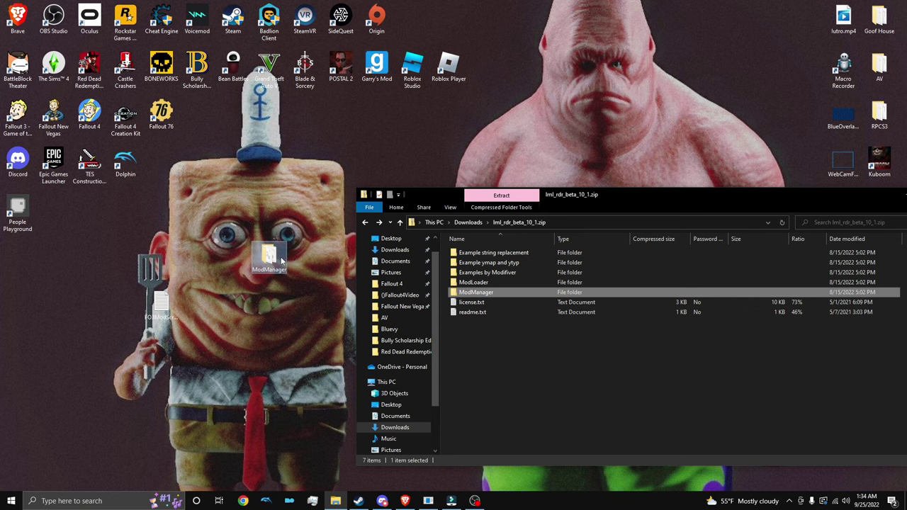
drag(890, 199, 657, 210)
click(672, 207)
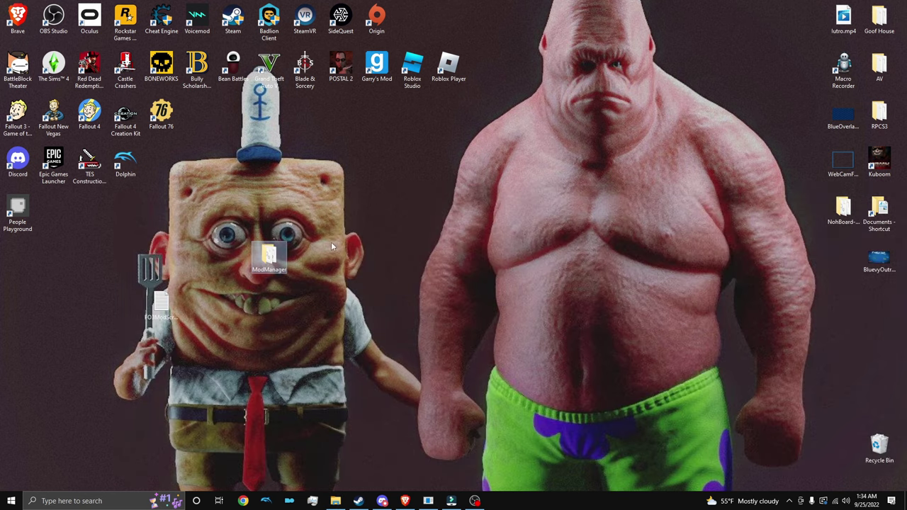
click(335, 501)
click(169, 274)
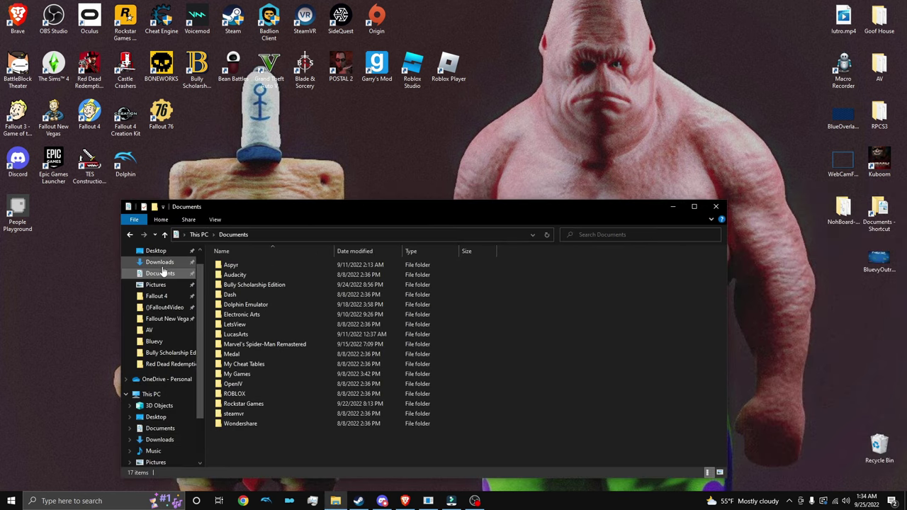
click(159, 262)
scroll(329, 369, down, 1)
click(716, 207)
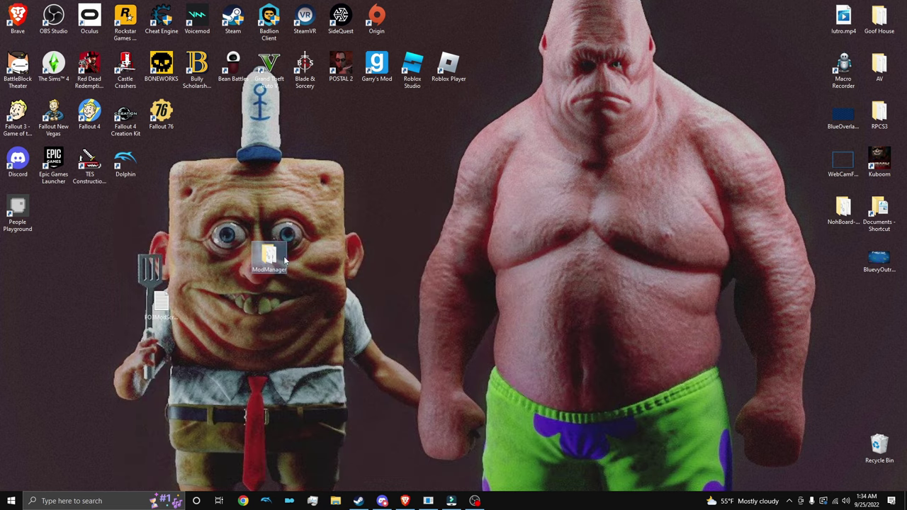
Reposition the ModManager folder on the desktop, open it and launch ModManager.UI.exe.
drag(283, 255, 416, 208)
double_click(415, 208)
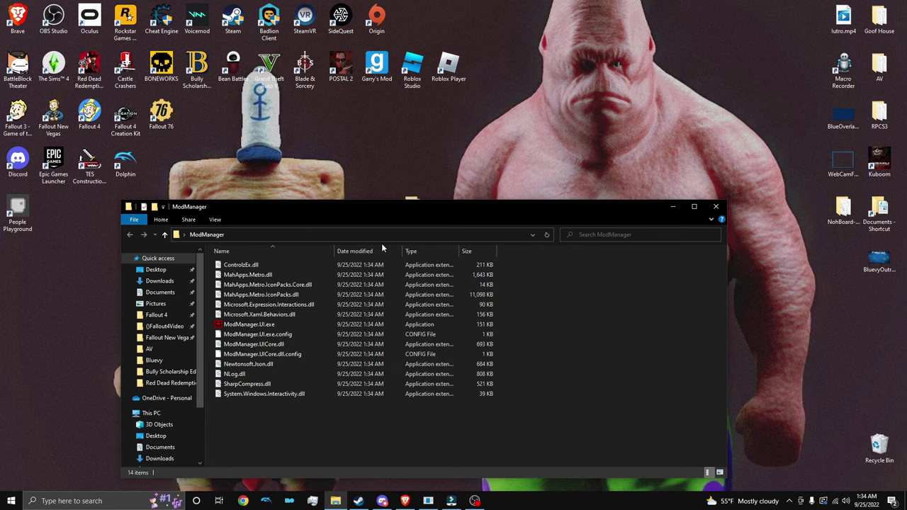
click(248, 327)
double_click(247, 327)
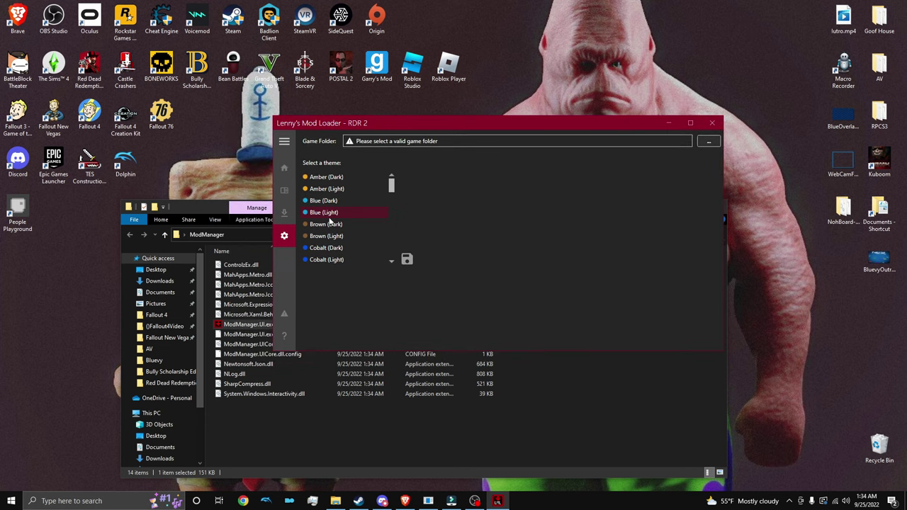
Try several themes in the mod manager and set it to Blue (Dark).
click(330, 212)
click(324, 201)
click(324, 215)
click(325, 224)
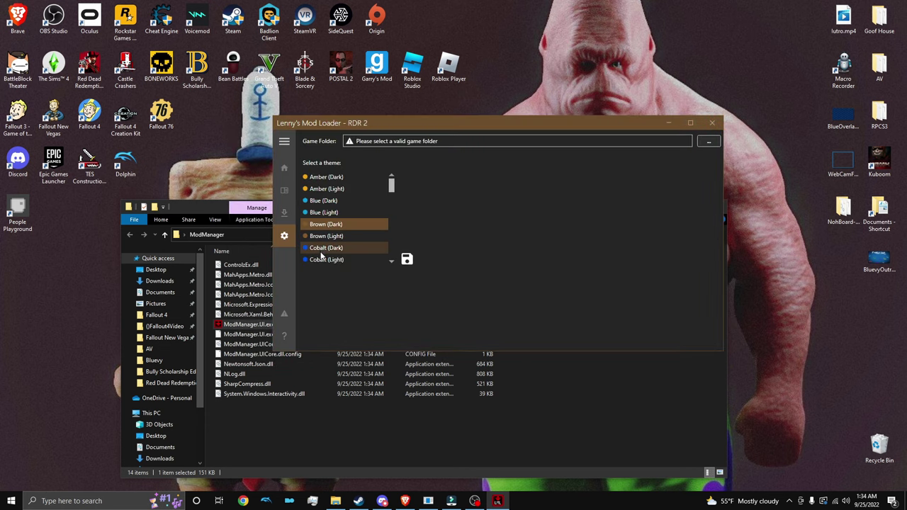
click(324, 236)
click(323, 212)
click(319, 202)
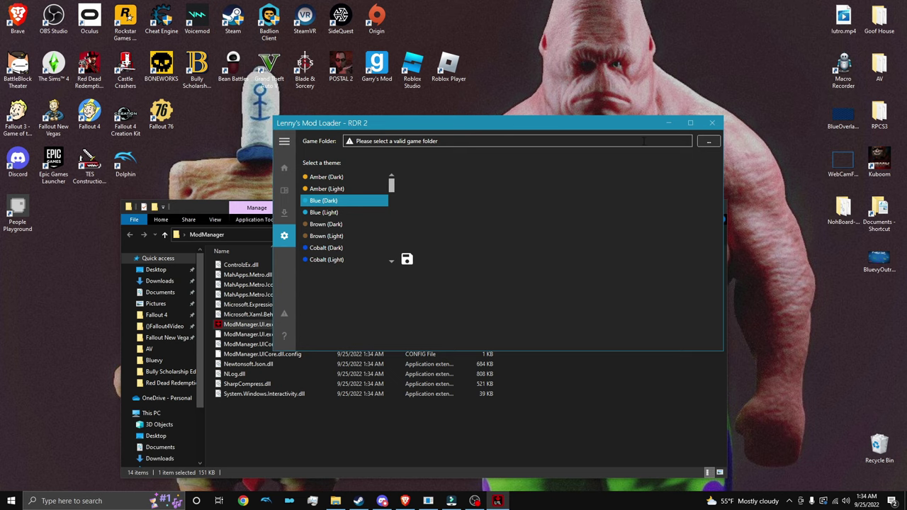
Set the mod manager's game folder to Red Dead Redemption 2 under Steam\steamapps\common on the D: drive.
click(709, 142)
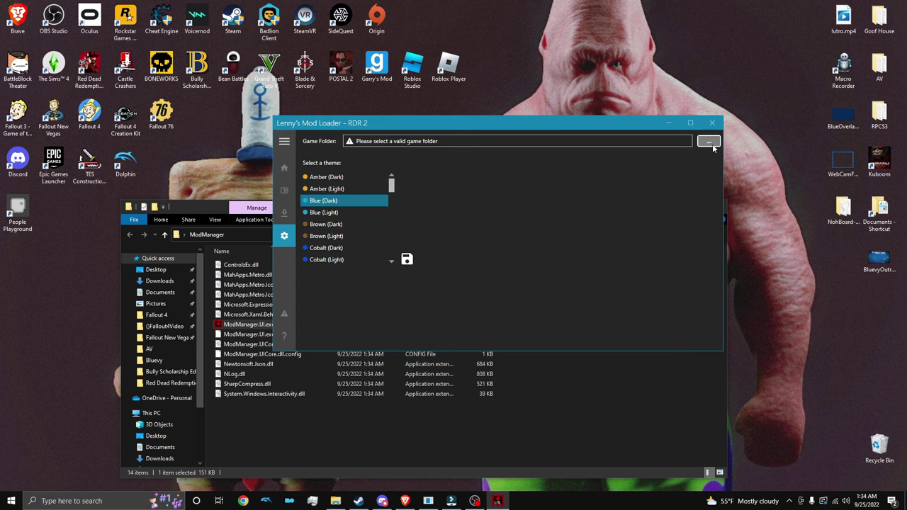
scroll(312, 213, up, 1)
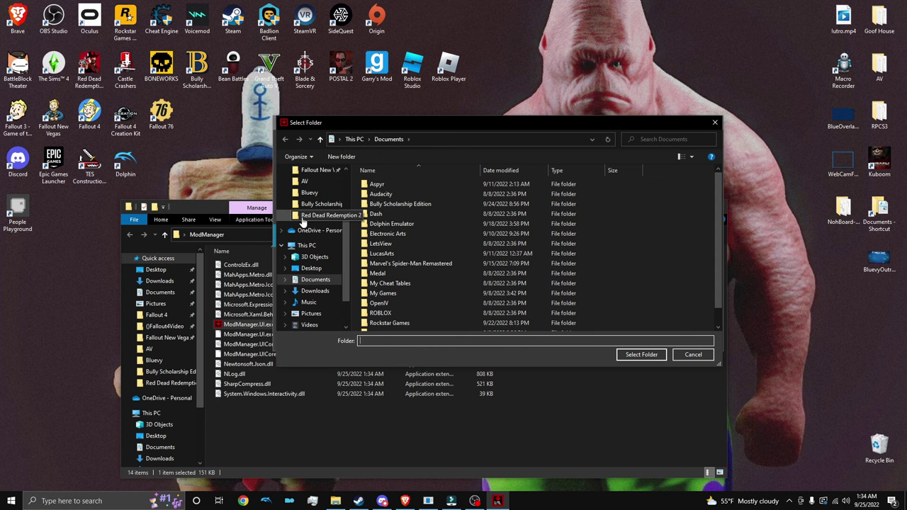
click(320, 215)
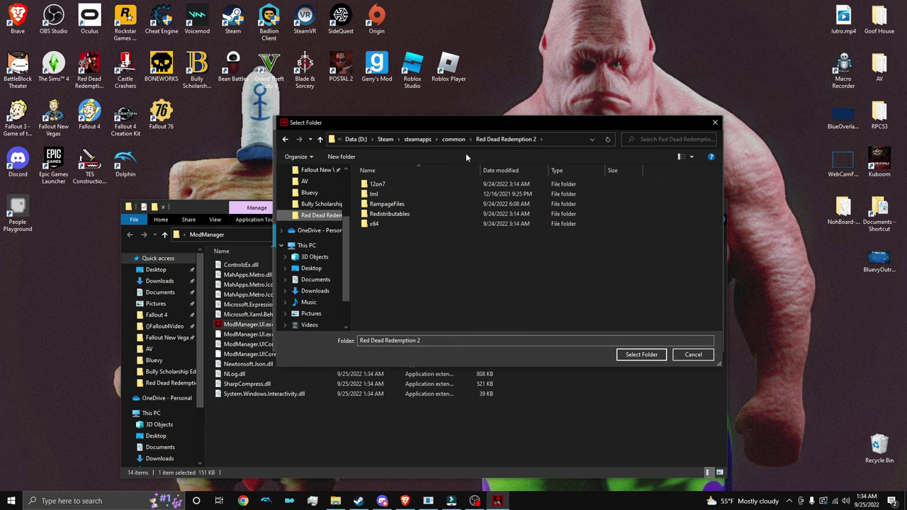
click(644, 355)
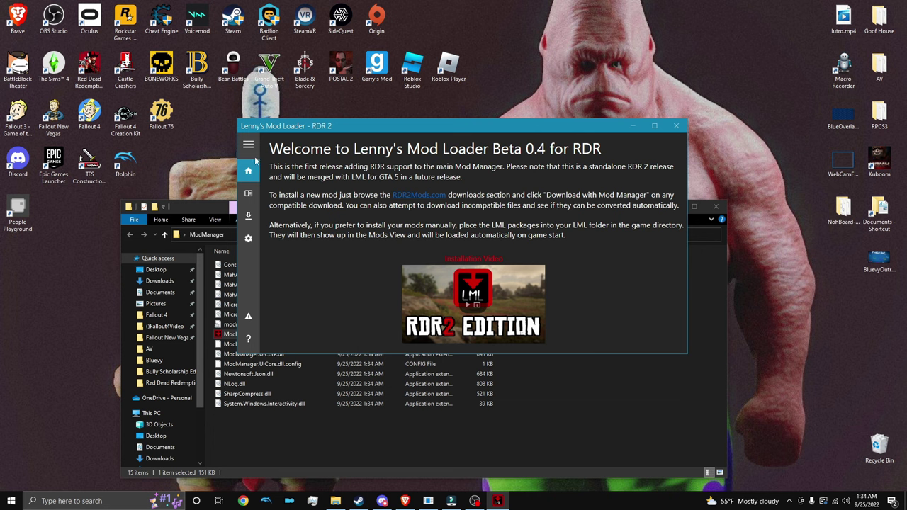
Look through the mod manager's mods, downloads and settings pages.
click(248, 193)
click(248, 215)
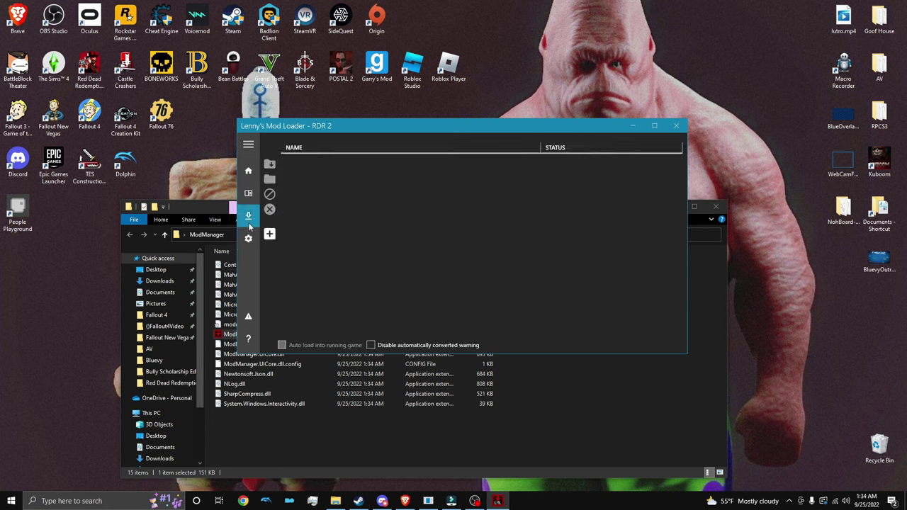
click(248, 192)
click(248, 238)
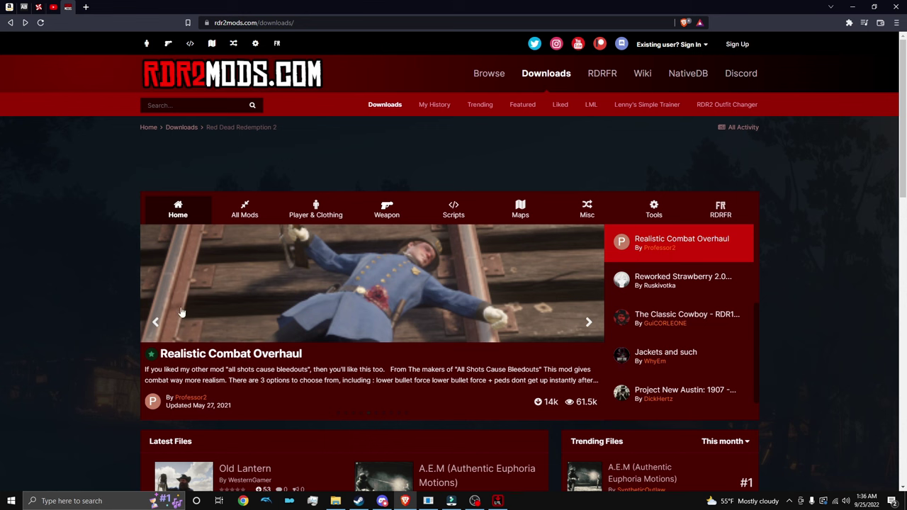
Open the Realistic Combat Overhaul mod page on rdr2mods.com and download 75% bleedouts.rar with LML.
click(240, 289)
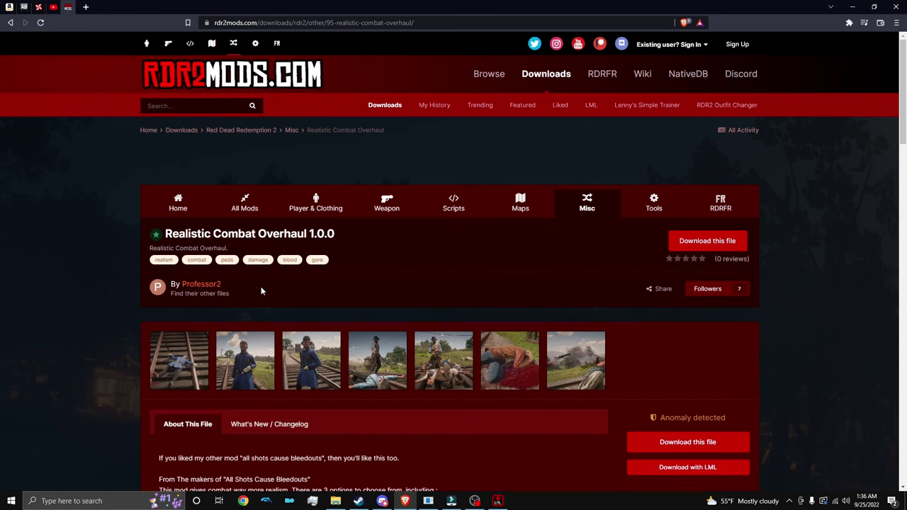
scroll(535, 273, down, 1)
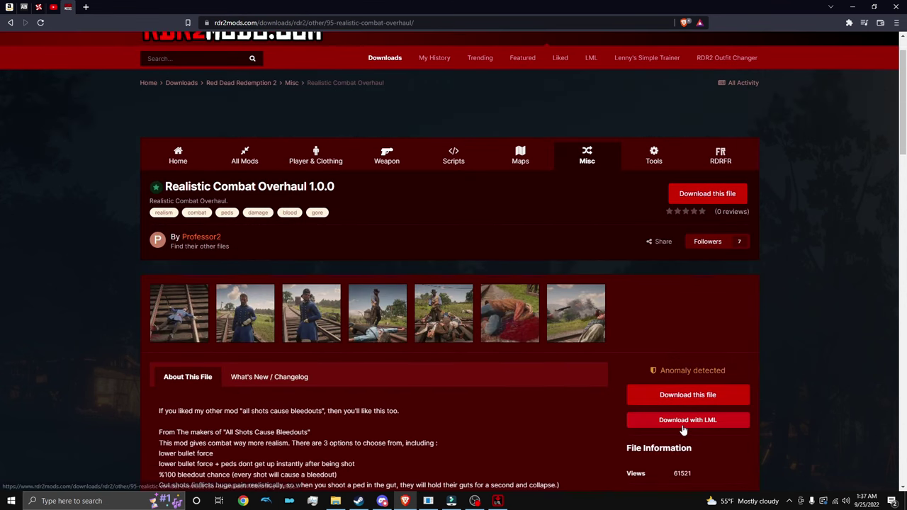
scroll(691, 358, down, 1)
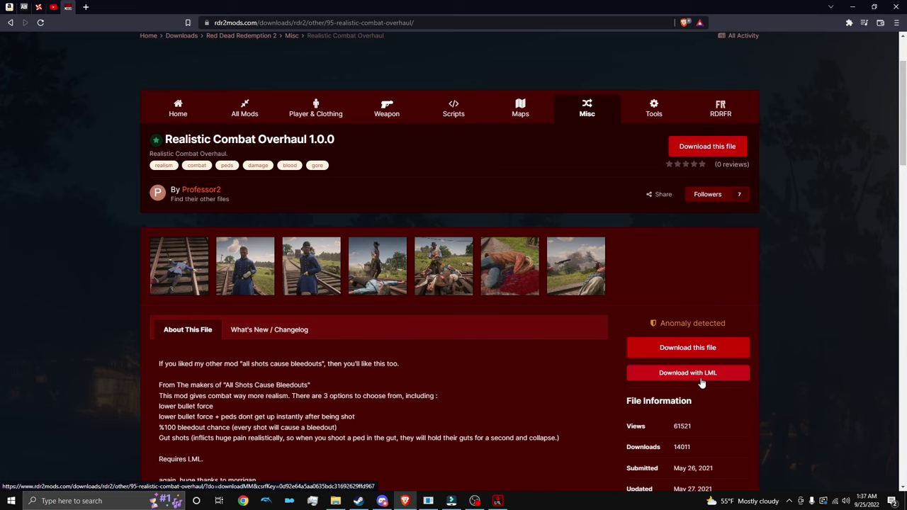
click(702, 374)
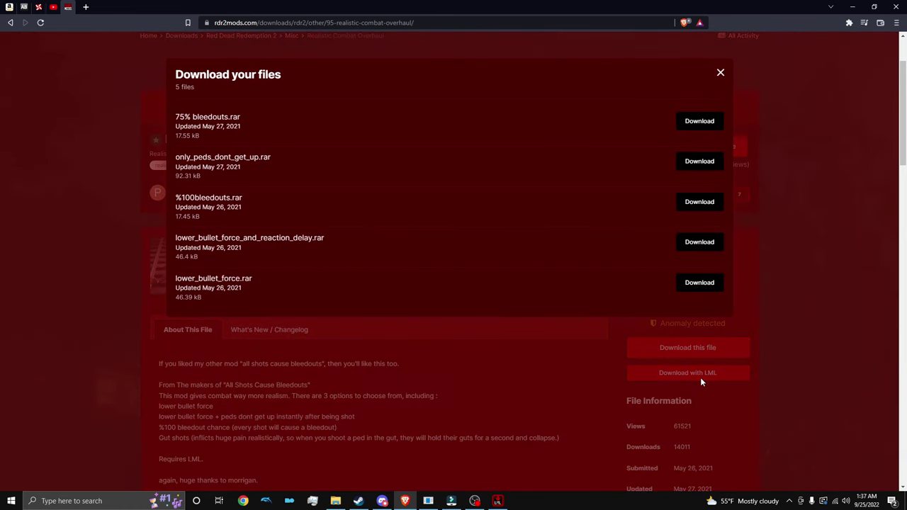
click(699, 121)
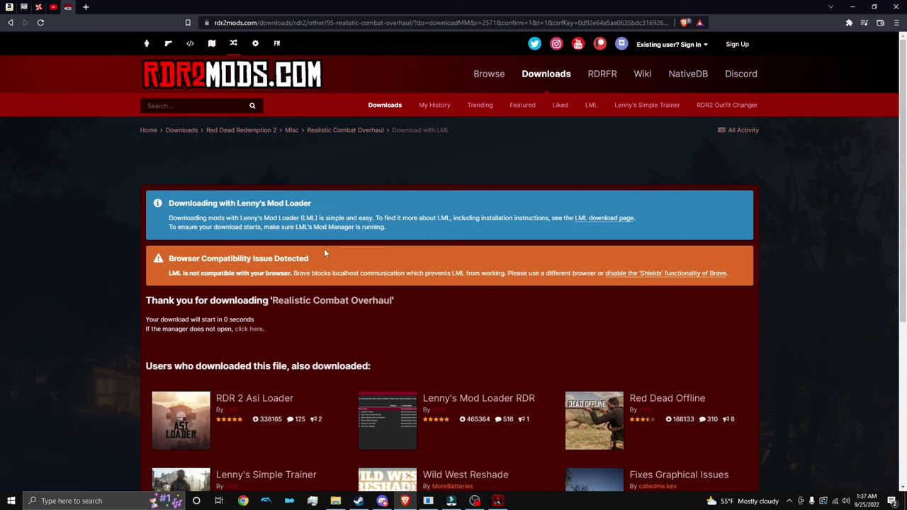
Search the Red Dead Redemption 2 section of Nexus Mods for John Marston and open the John Marston Animation Overhaul V2.7 page.
key(ctrl+shift+Tab)
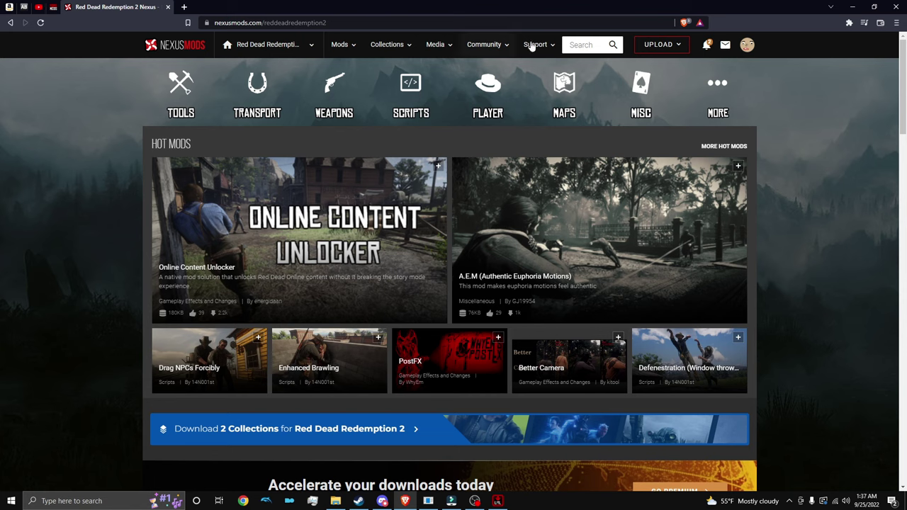
click(575, 45)
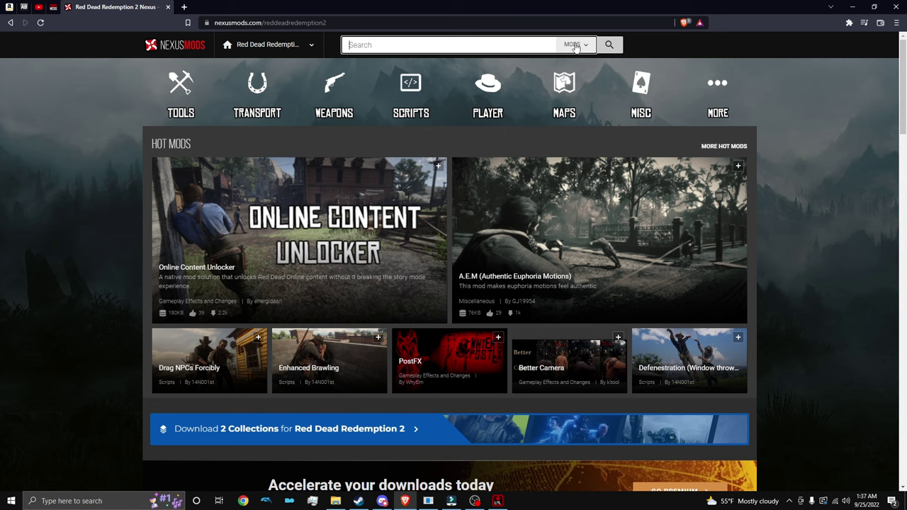
text(John mars)
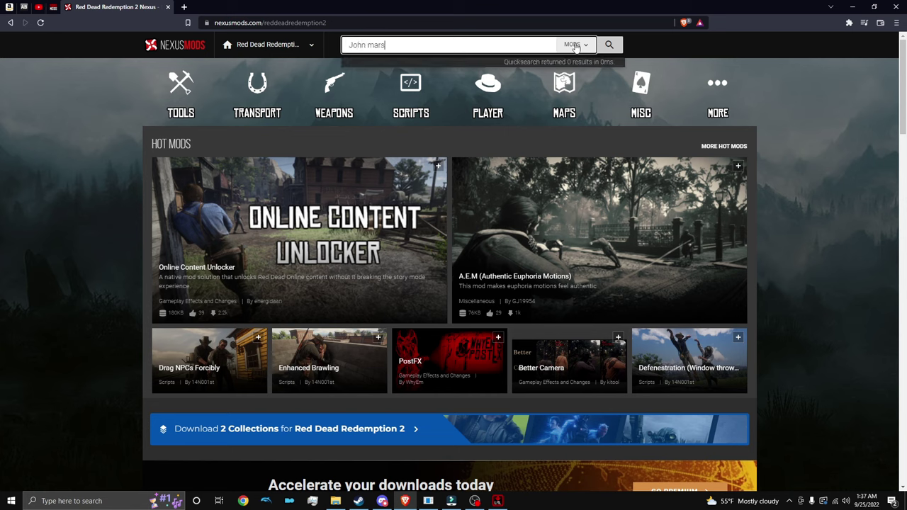
text(ton)
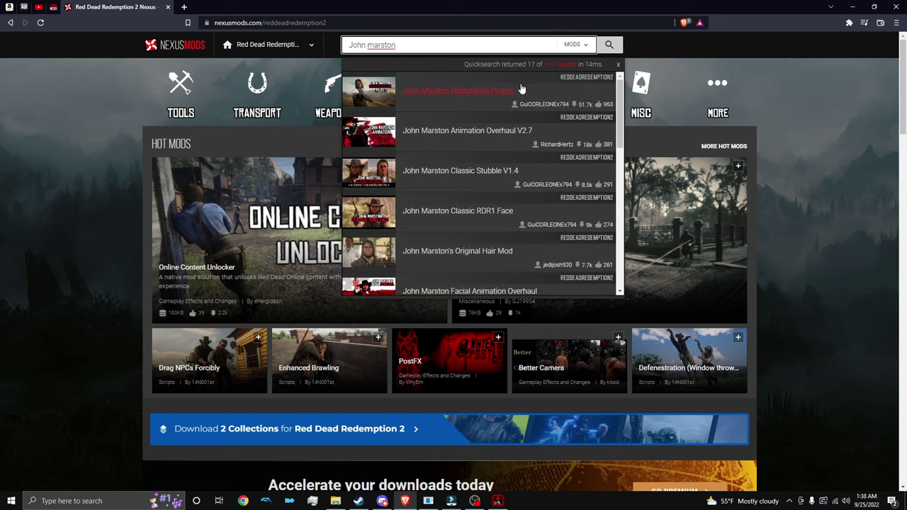
click(496, 131)
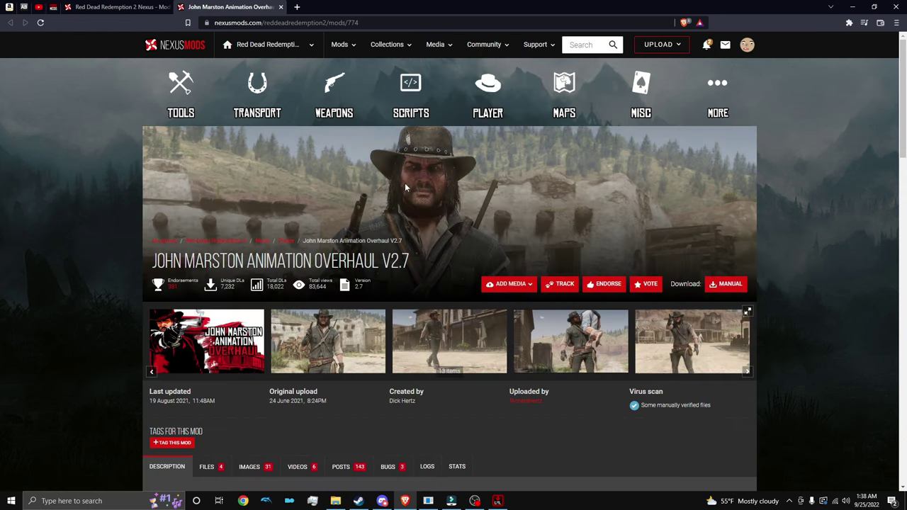
Review the mod's description and manually download the JMAO RDR1 Style Walk V2.7.1 zip file to the Downloads folder.
scroll(403, 182, down, 3)
scroll(399, 203, down, 5)
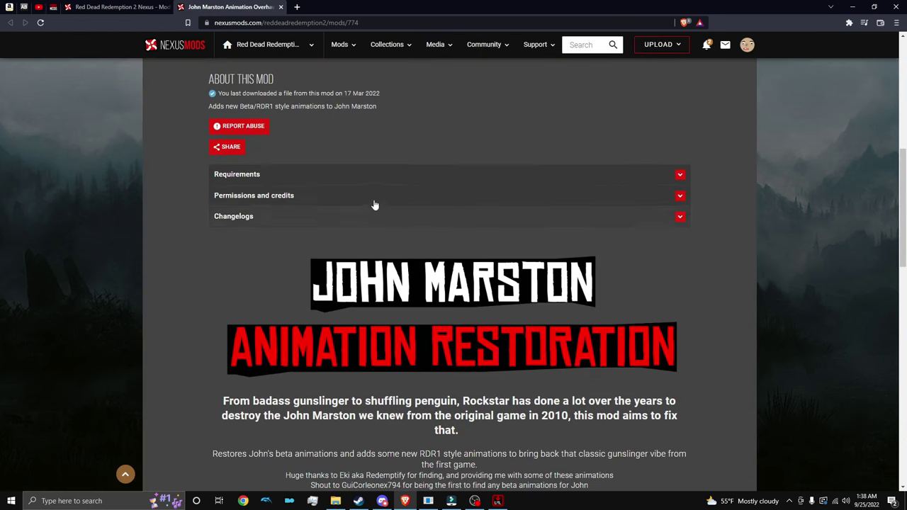
scroll(483, 169, down, 5)
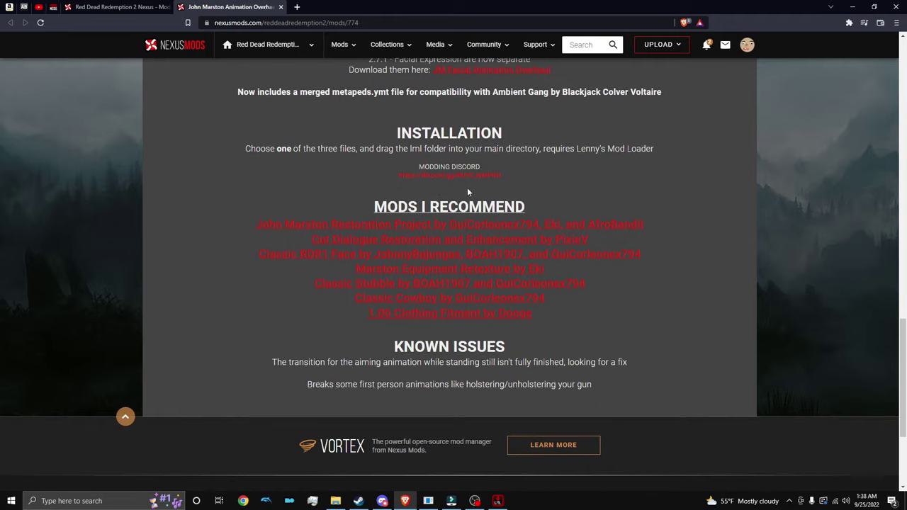
scroll(496, 118, up, 15)
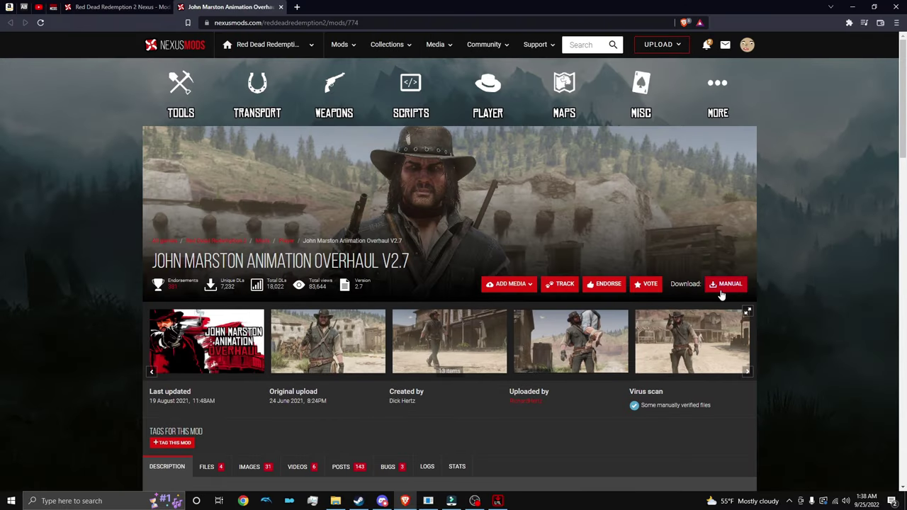
click(723, 287)
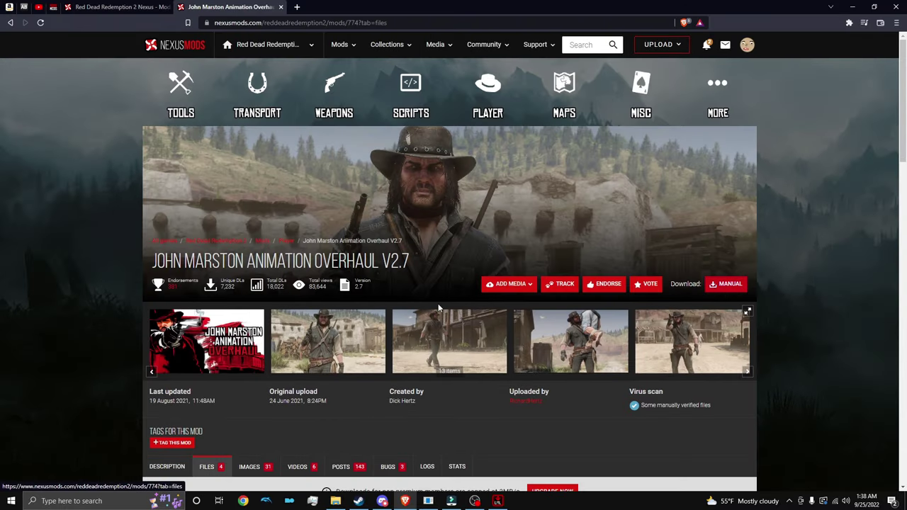
click(375, 363)
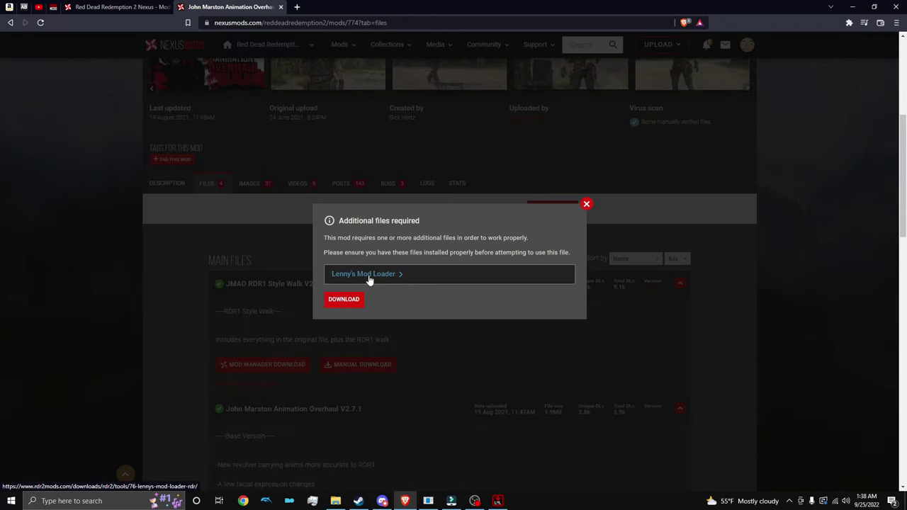
click(345, 299)
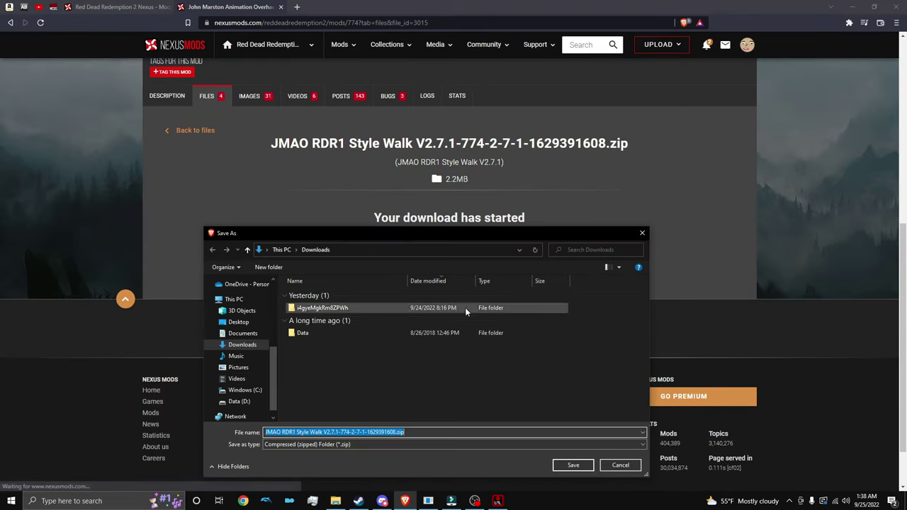
click(567, 464)
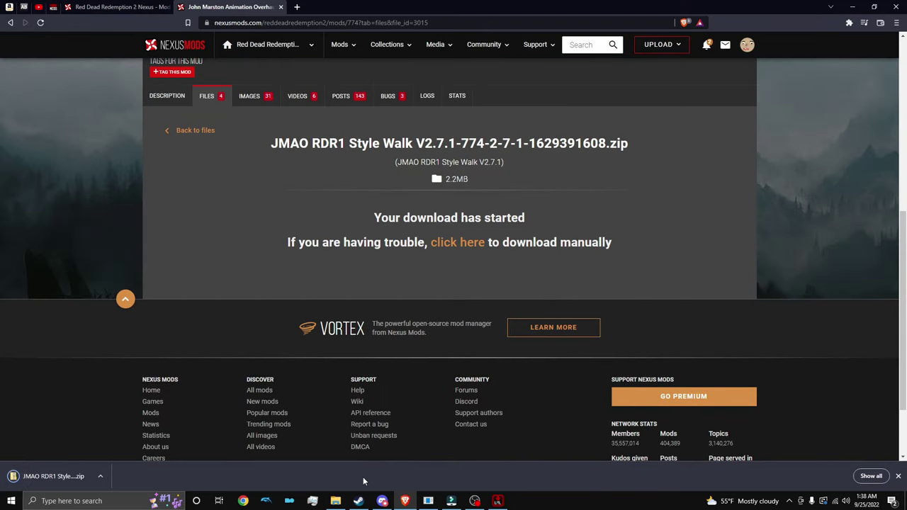
Extract the JMAO RDR1 Walk folder from the downloaded zip into the Downloads folder.
click(335, 501)
double_click(244, 279)
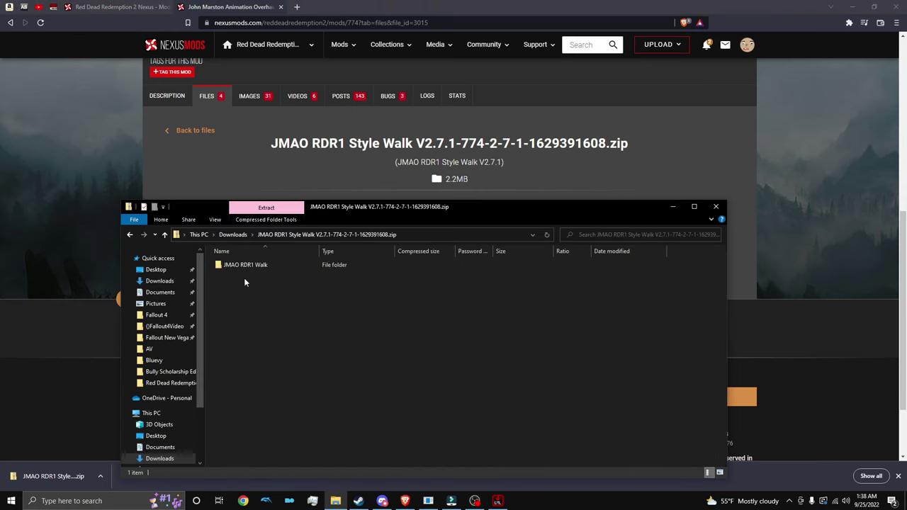
double_click(245, 266)
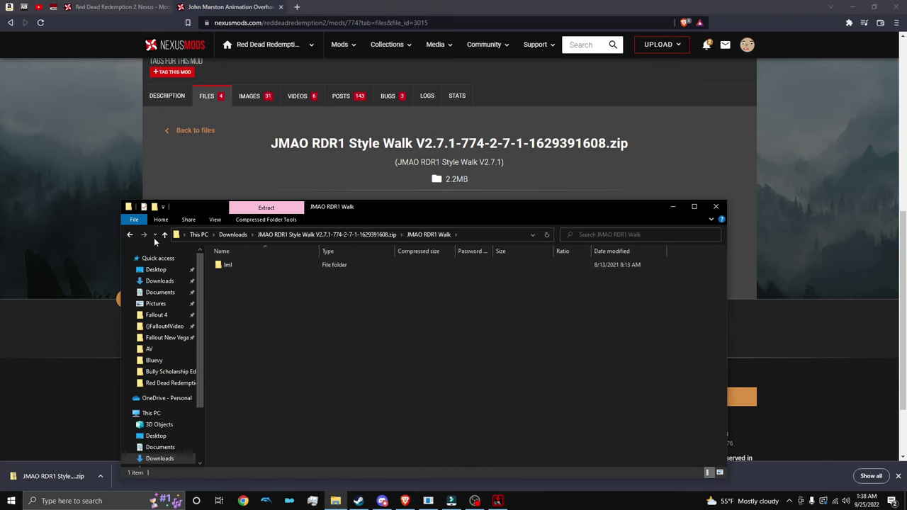
key(alt+Left)
drag(235, 269, 160, 281)
key(alt+Left)
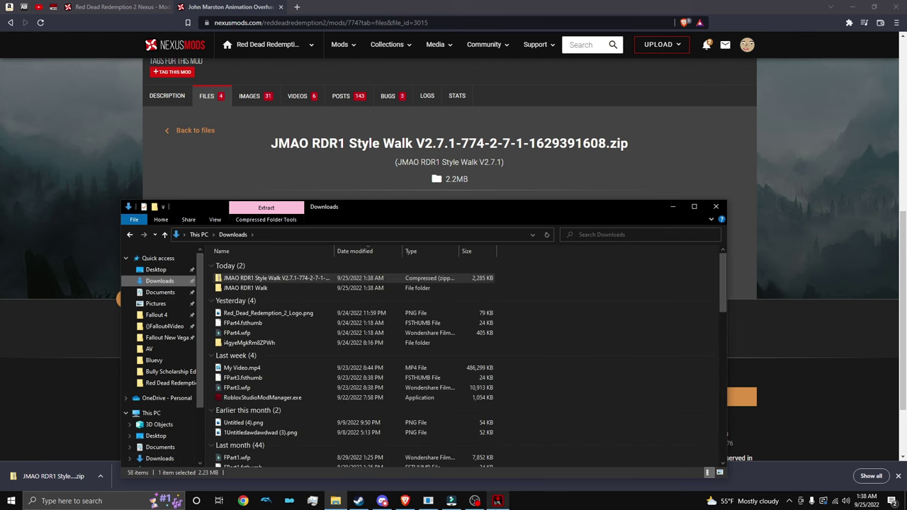
Switch to Lenny's Mod Loader manager and install the JMAO RDR1 Walk folder from Downloads as an external download.
click(498, 502)
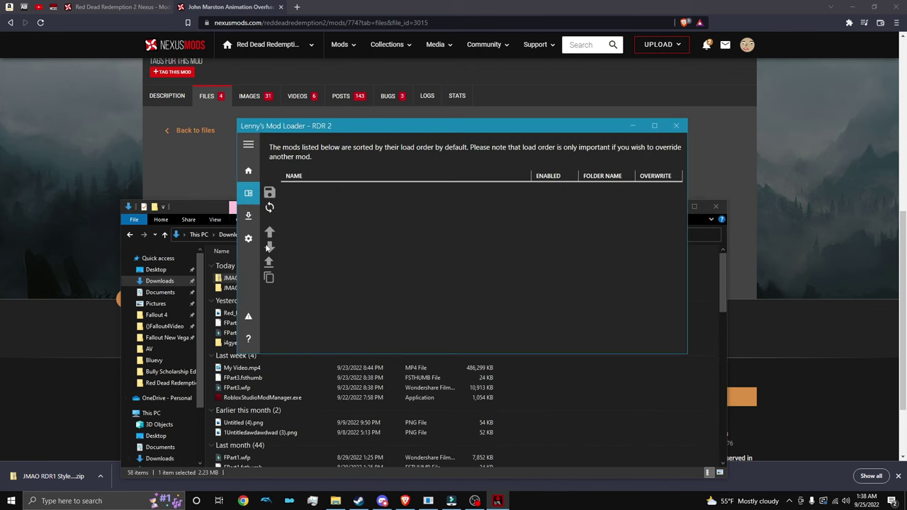
click(249, 217)
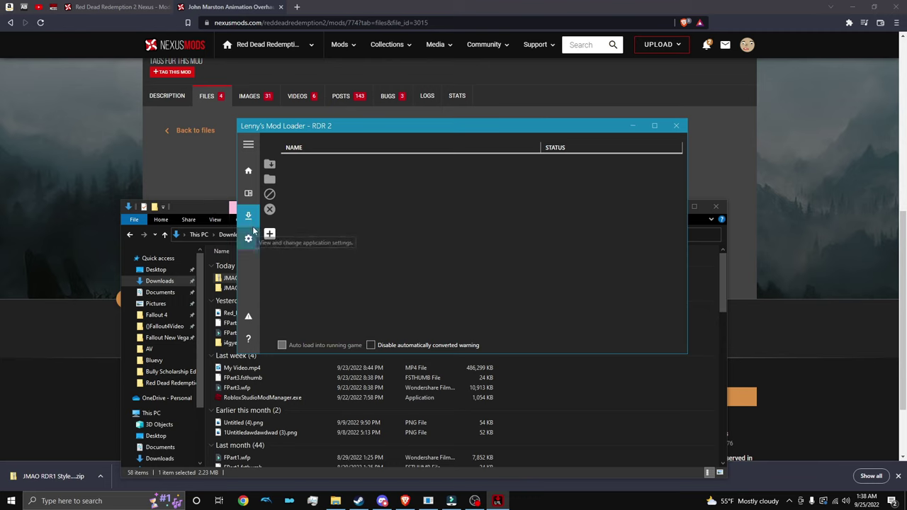
click(269, 235)
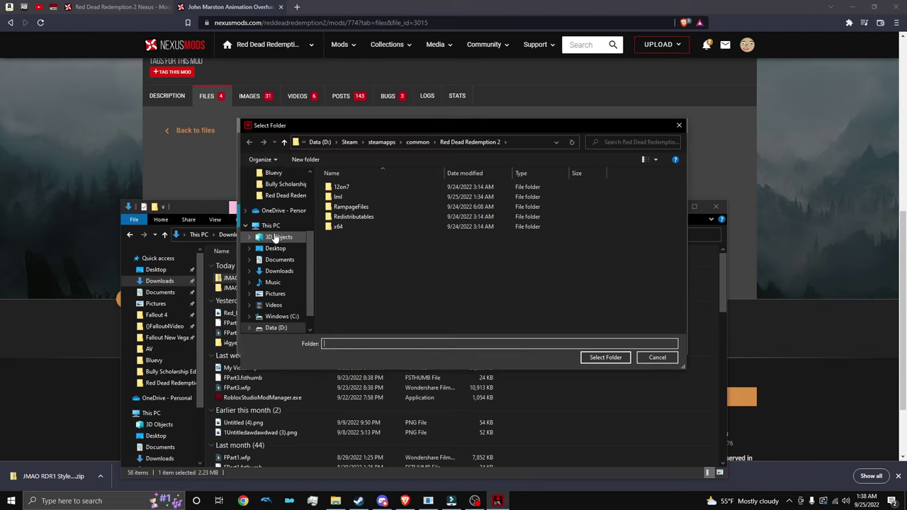
click(278, 203)
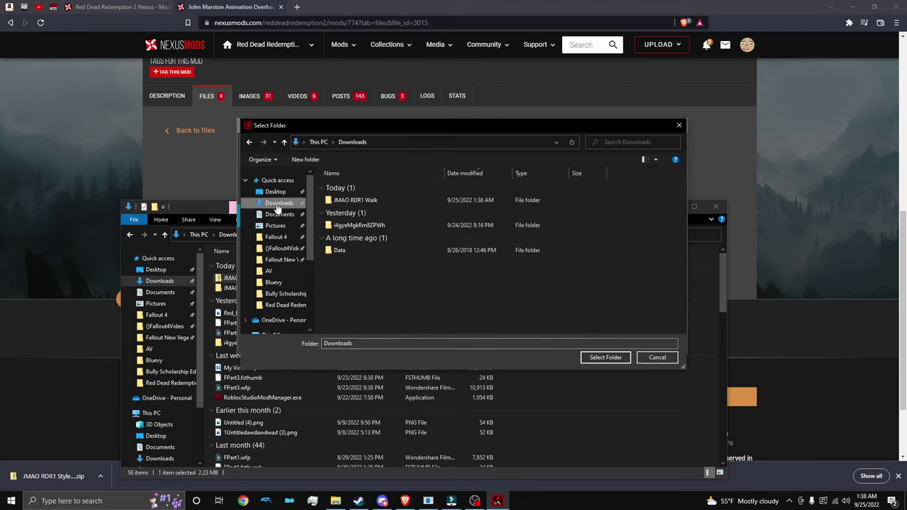
click(346, 203)
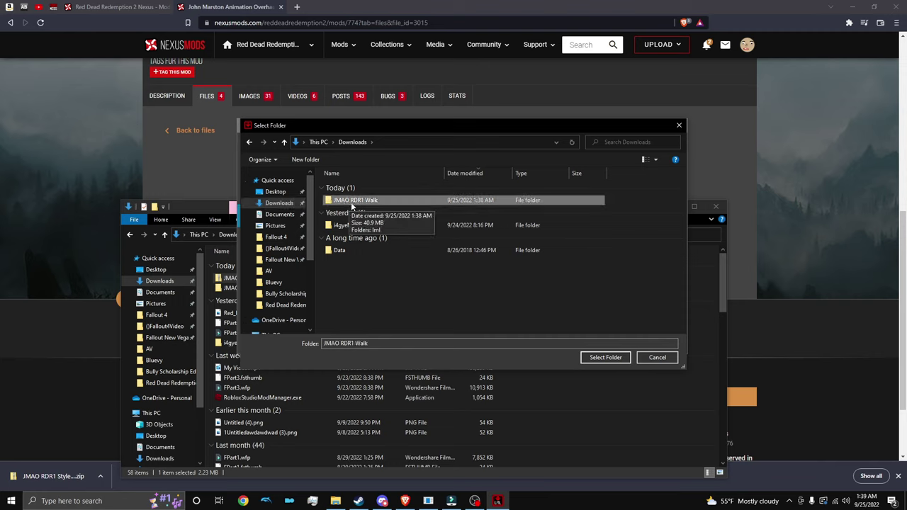
click(608, 356)
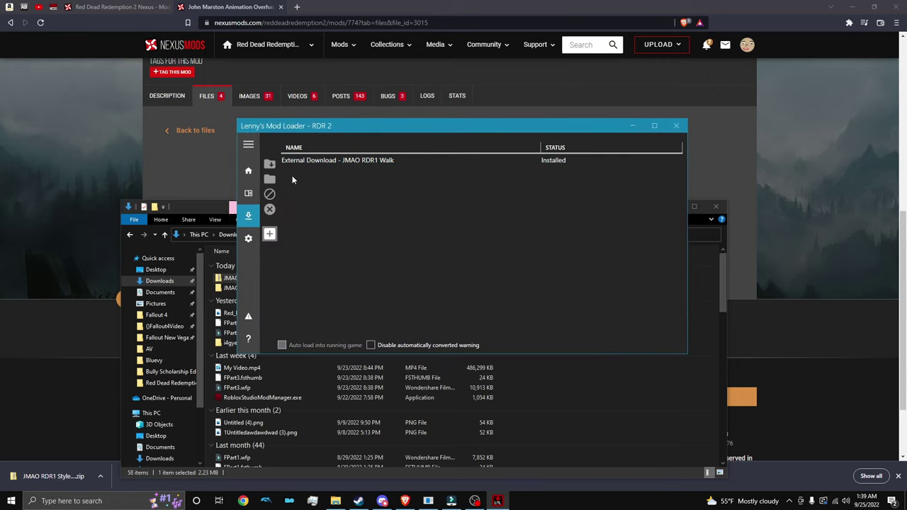
Check the newly installed mod on the manager's mods and downloads pages, and view the game log page.
click(248, 194)
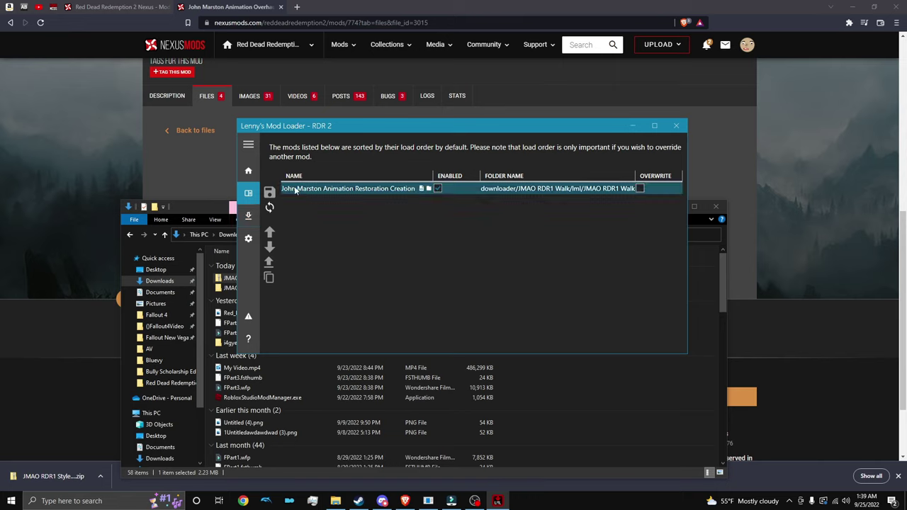
click(248, 215)
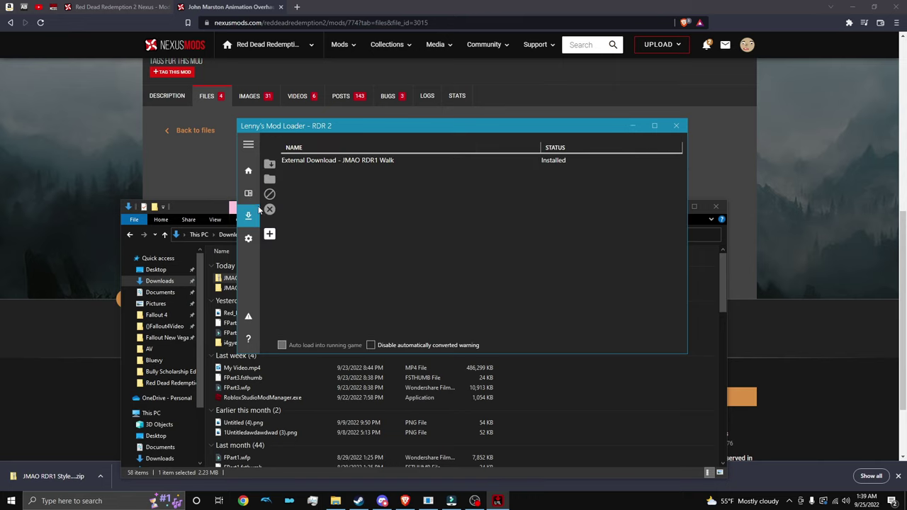
click(248, 194)
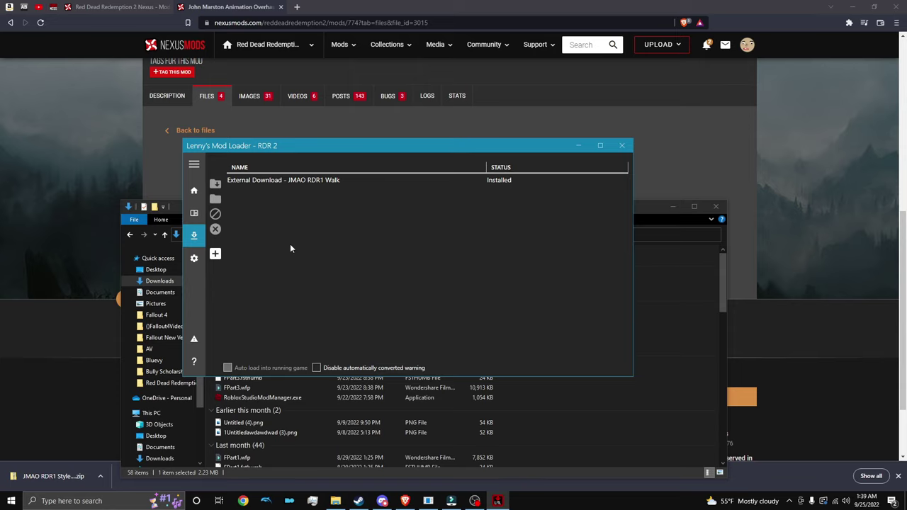
click(193, 338)
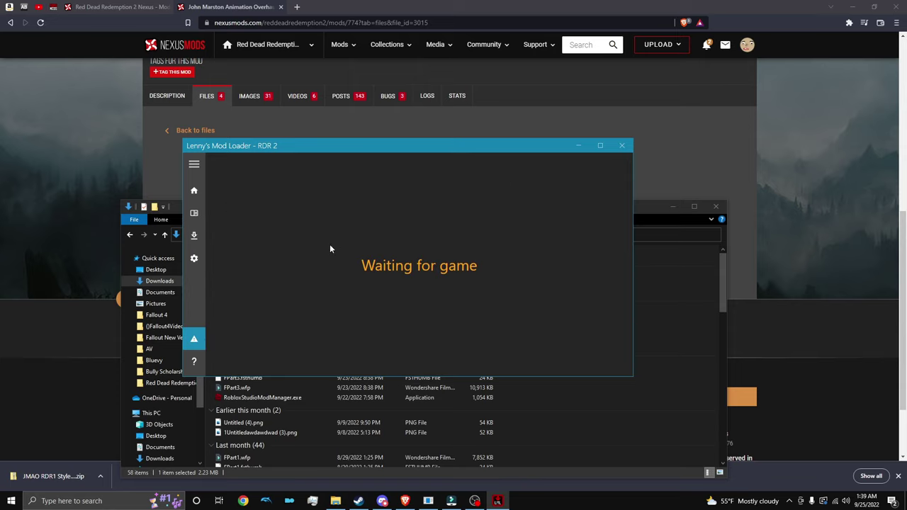
Switch to Steam and launch Red Dead Redemption 2.
click(356, 500)
click(180, 204)
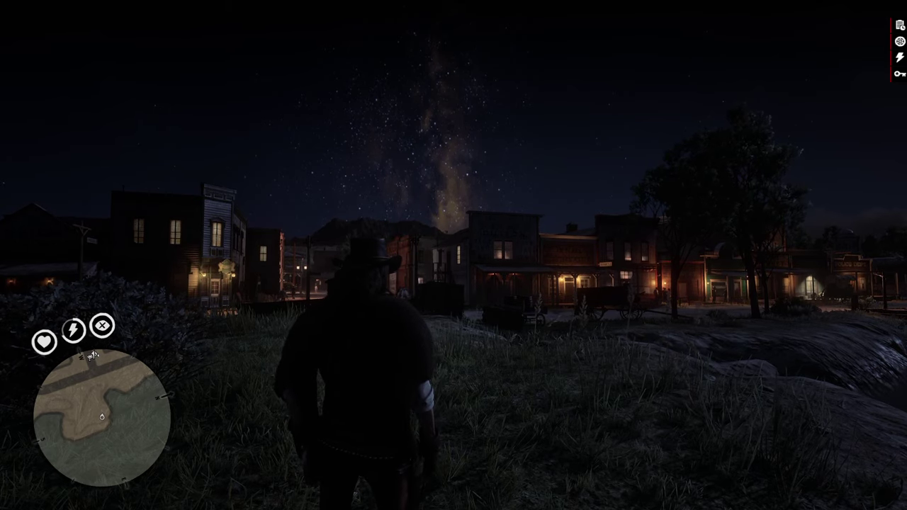
key(w)
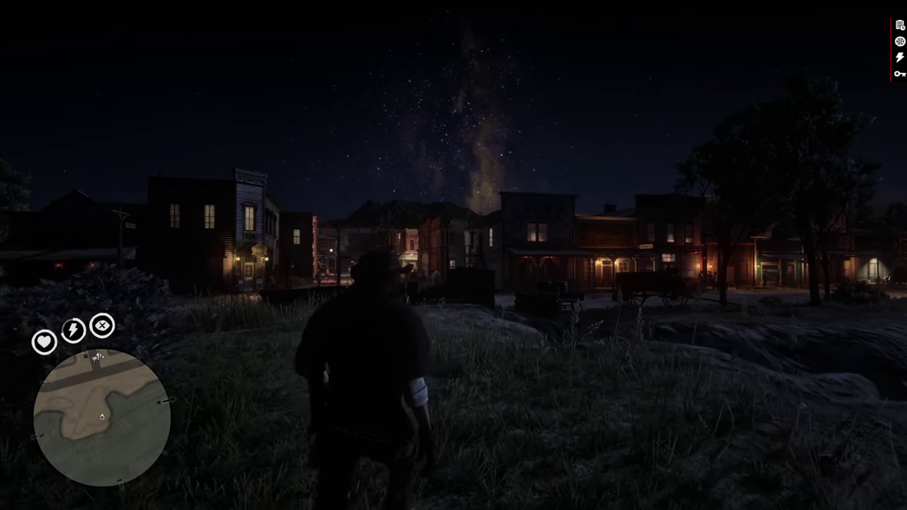
key(w)
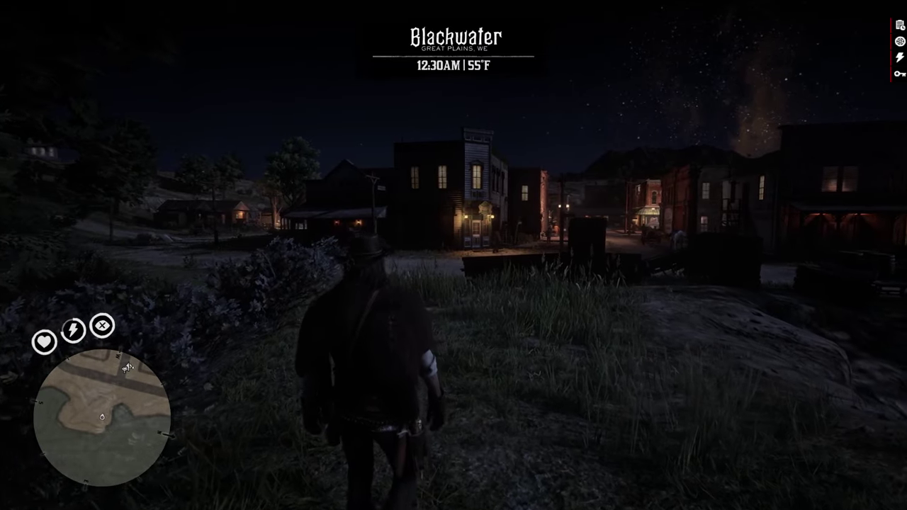
key(w)
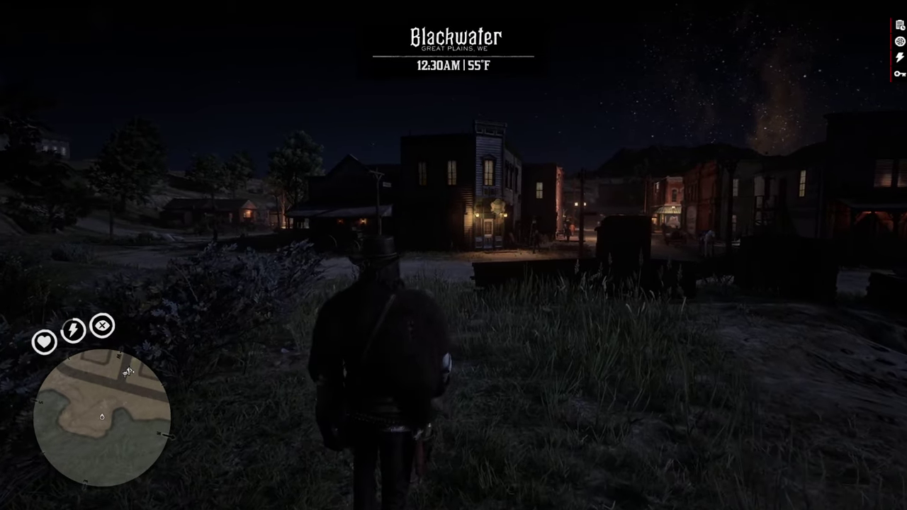
key(Tab)
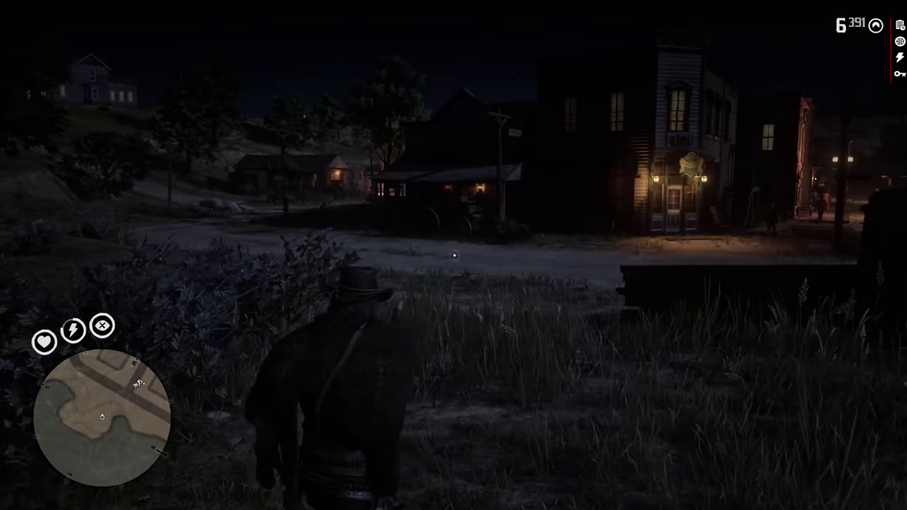
key(w)
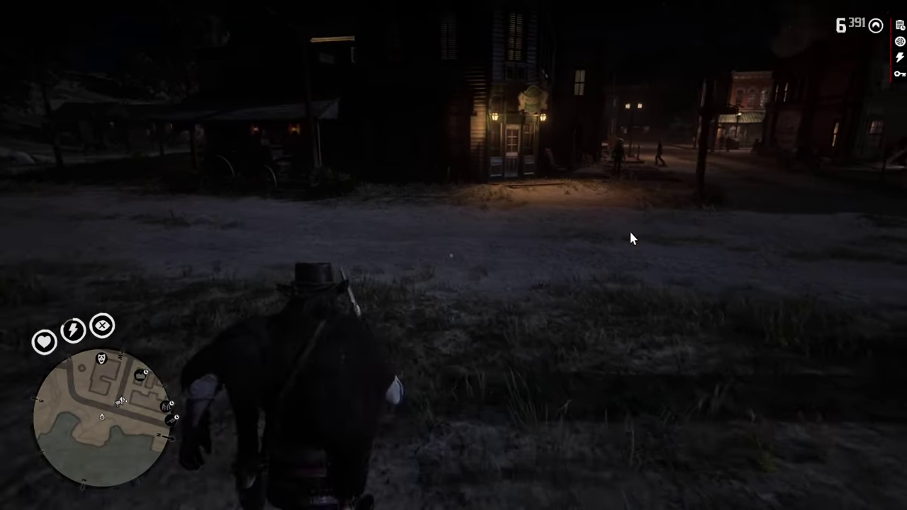
key(Tab)
key(w)
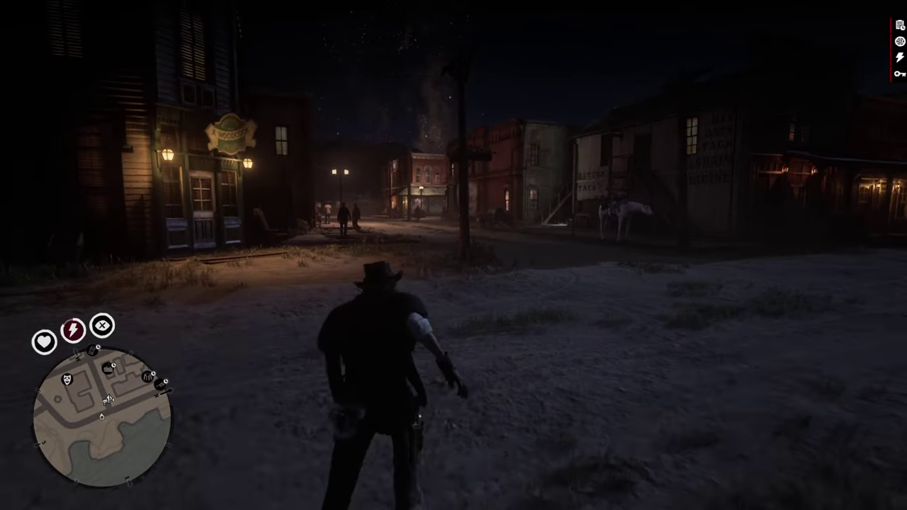
key(w)
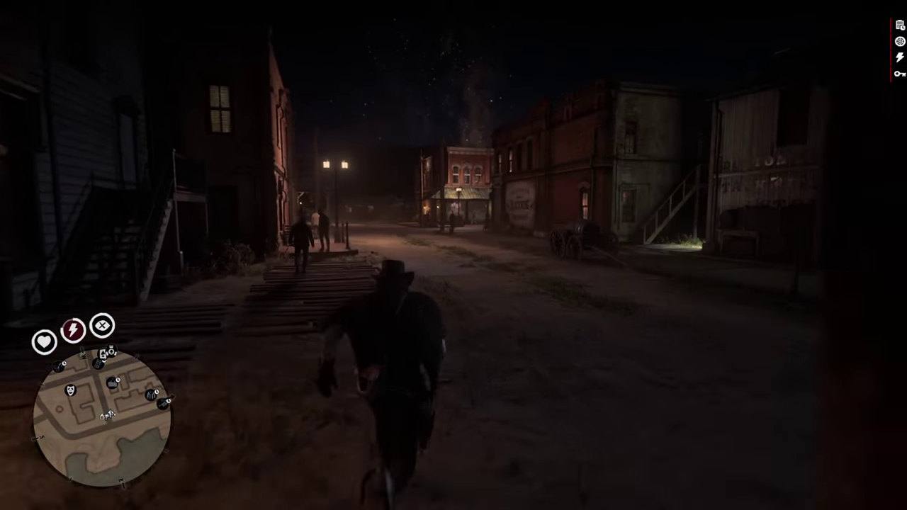
key(w)
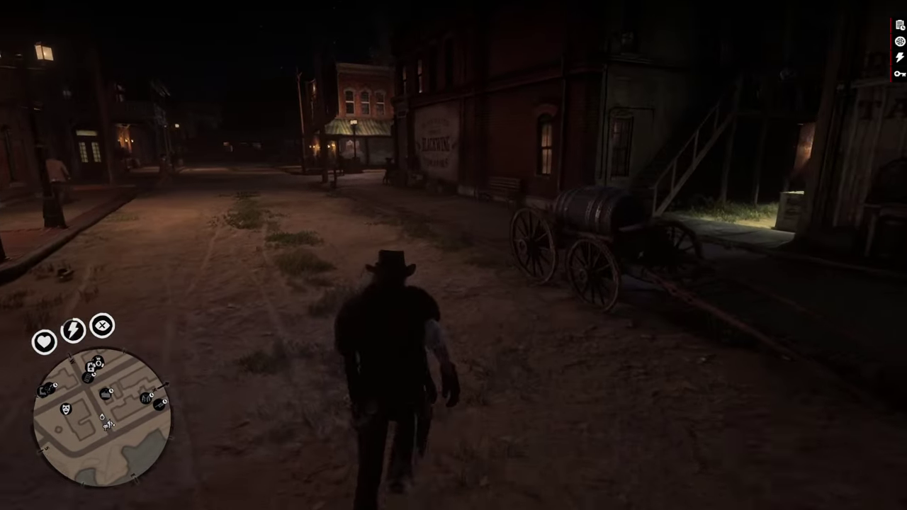
key(w)
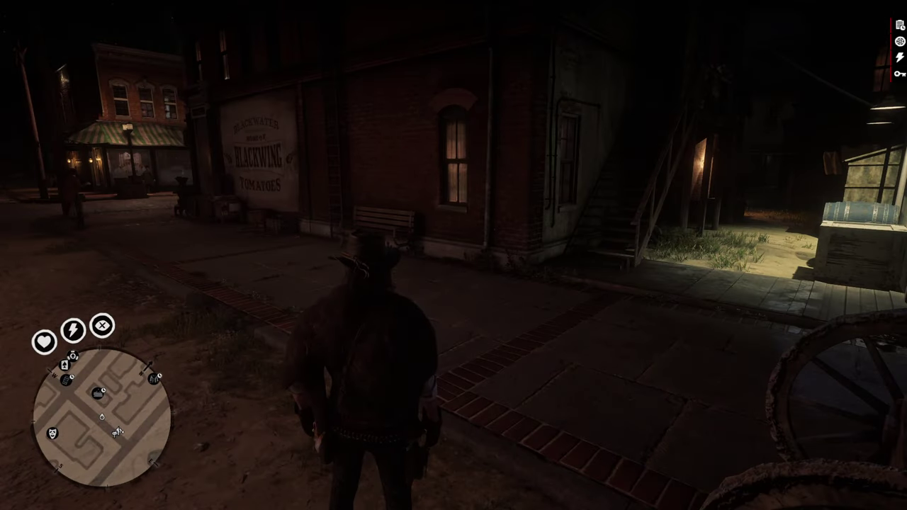